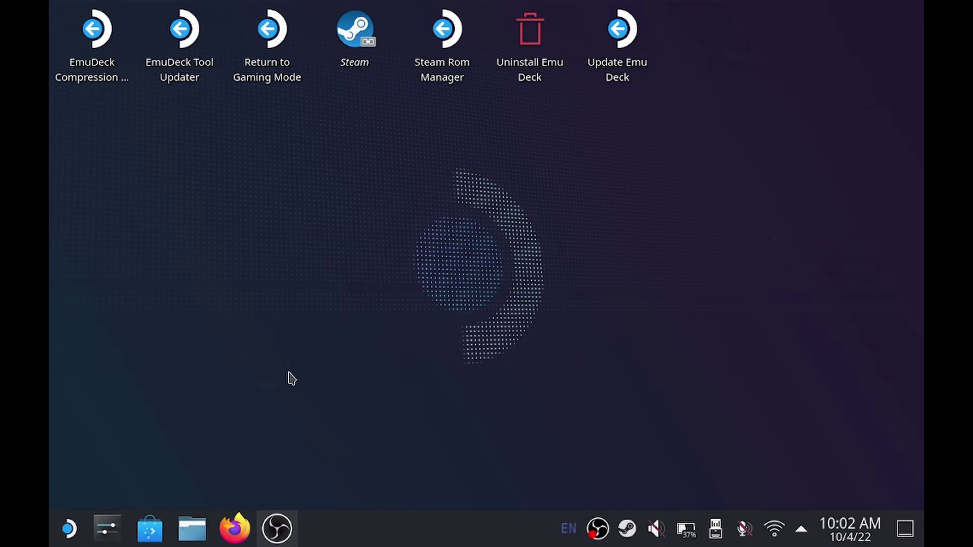
Switch to Firefox, search the web for emudeck, and open the EmuDeck website from the results.
click(235, 528)
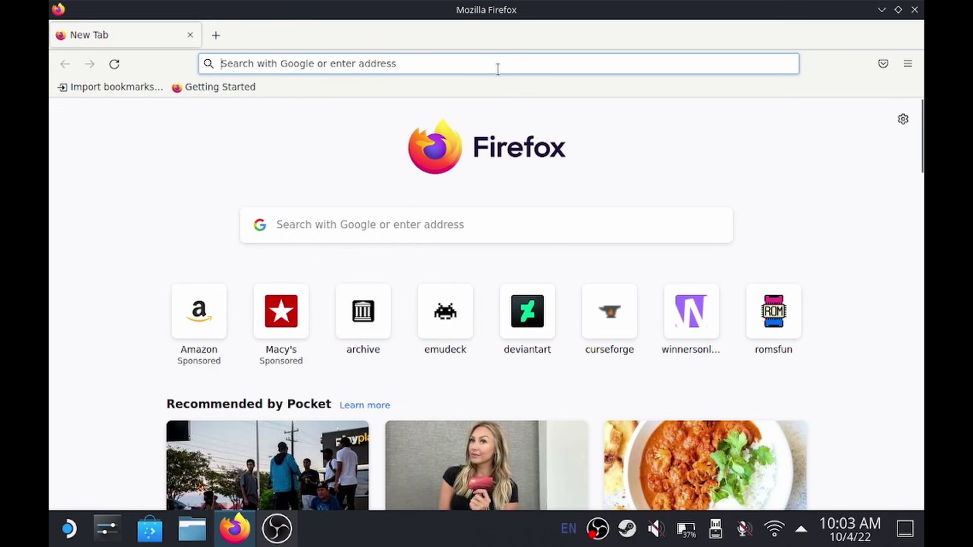
click(498, 69)
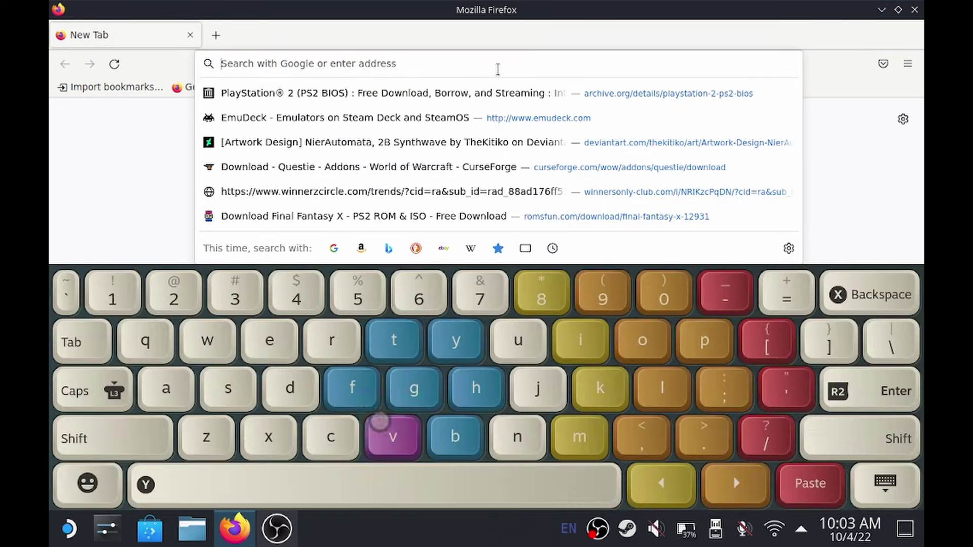
text(e)
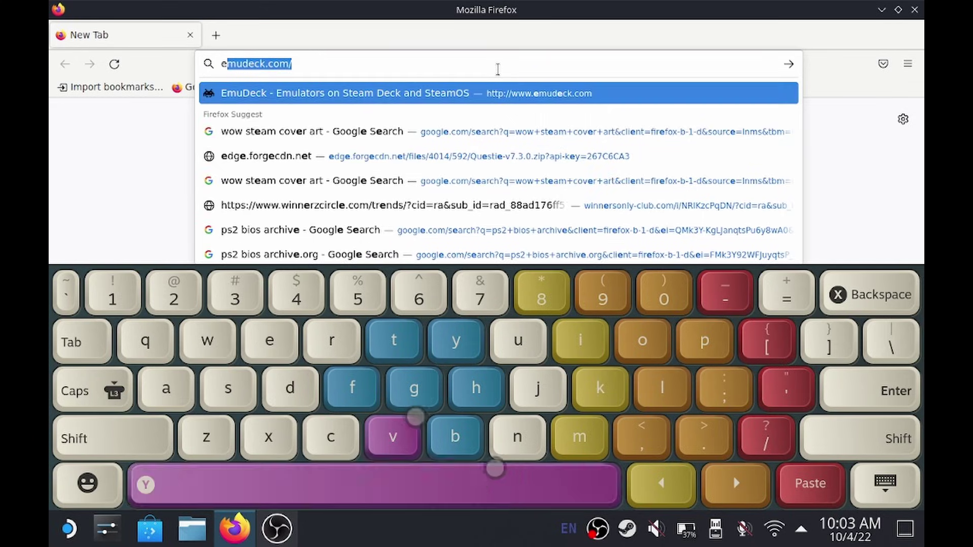
text(mud)
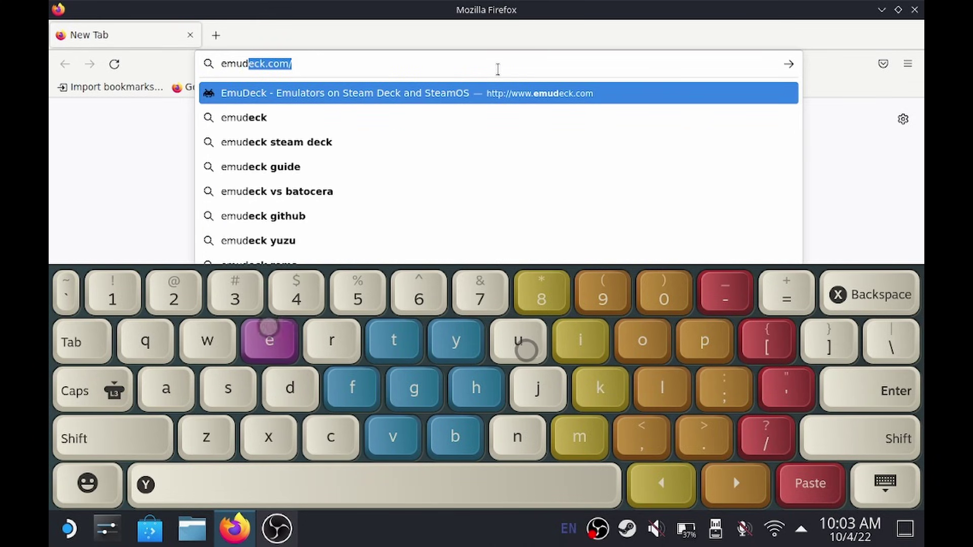
click(265, 122)
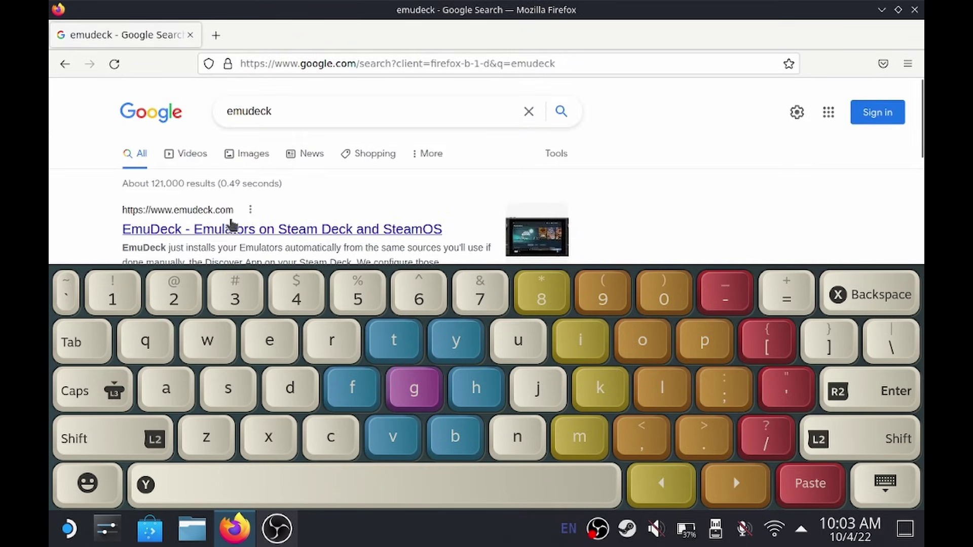
click(224, 229)
click(881, 479)
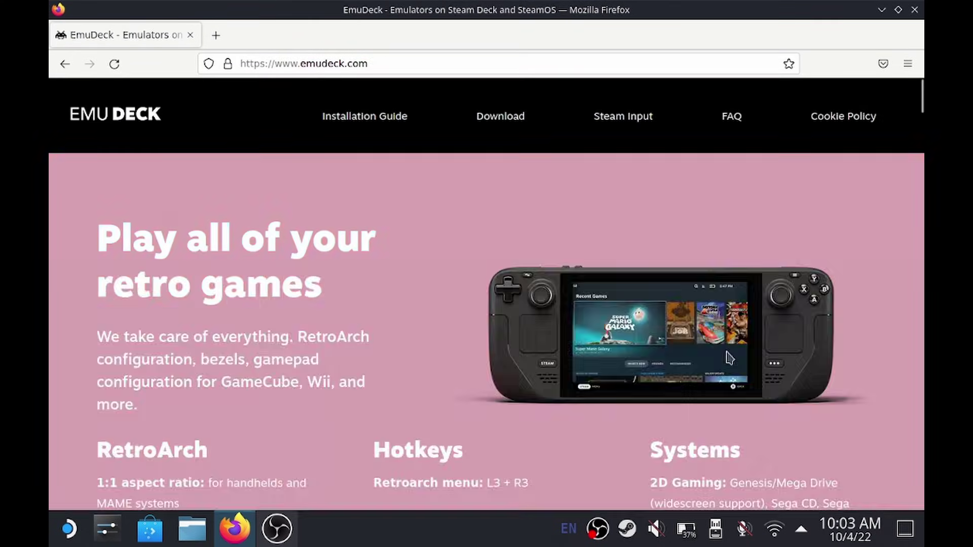
Review the EmuDeck homepage through the setup guide to the installer download section, and close the browser.
scroll(526, 293, down, 6)
scroll(526, 293, down, 10)
scroll(527, 296, down, 12)
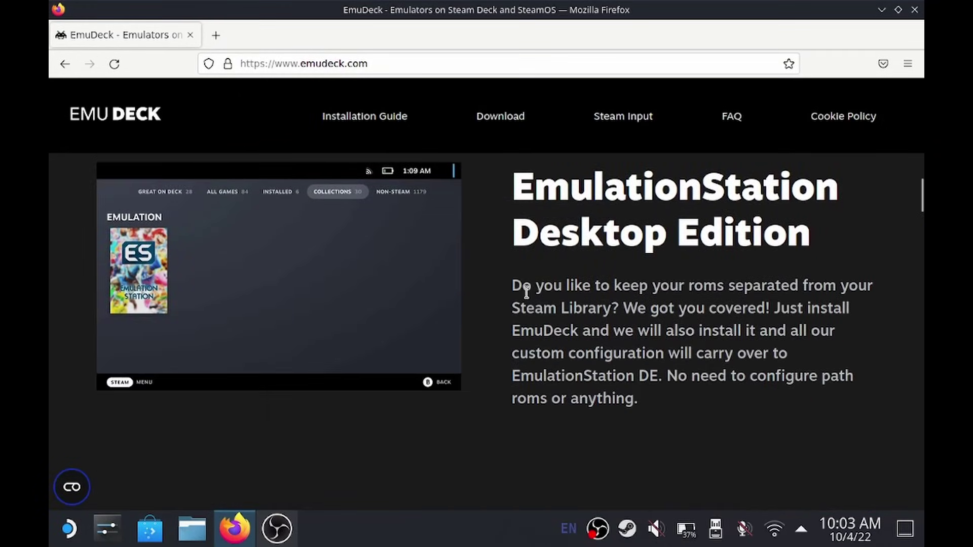
scroll(528, 283, down, 8)
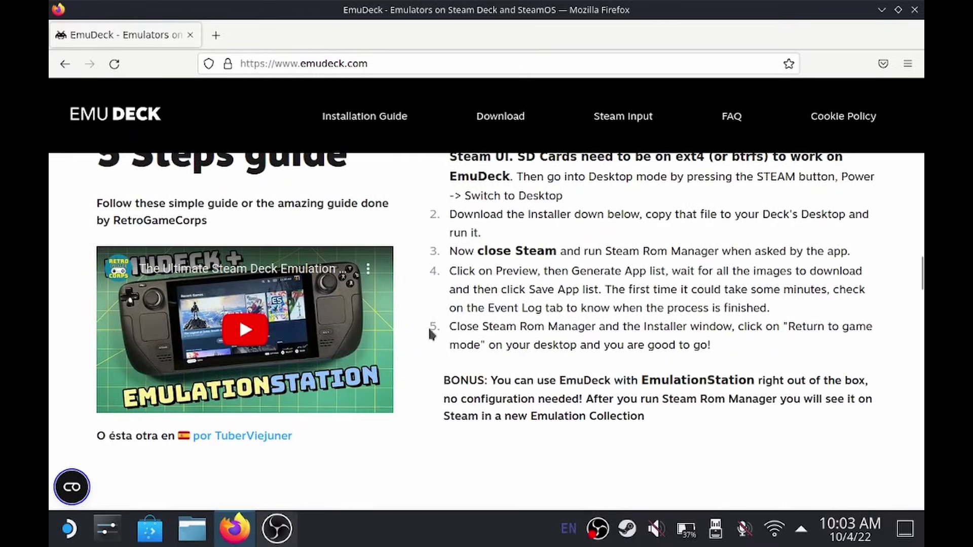
scroll(571, 303, down, 6)
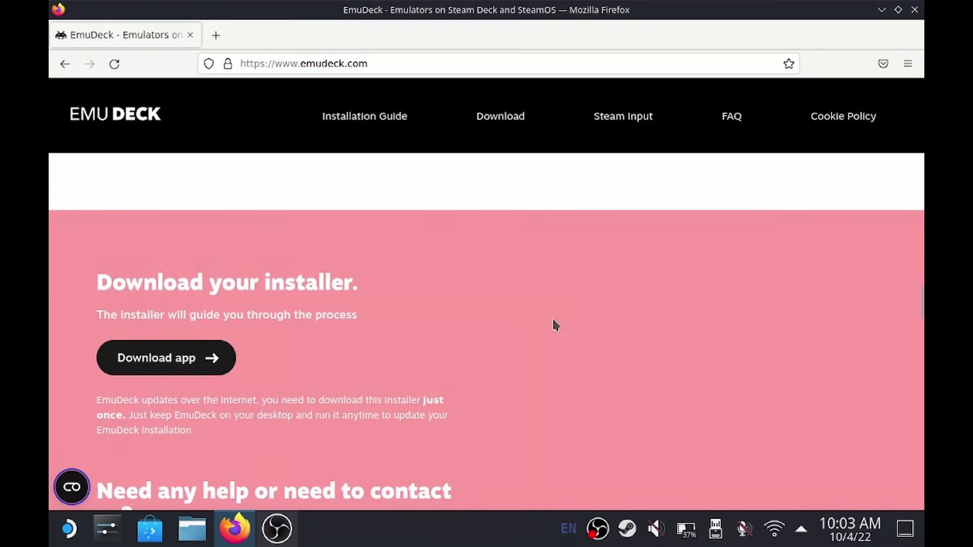
click(915, 9)
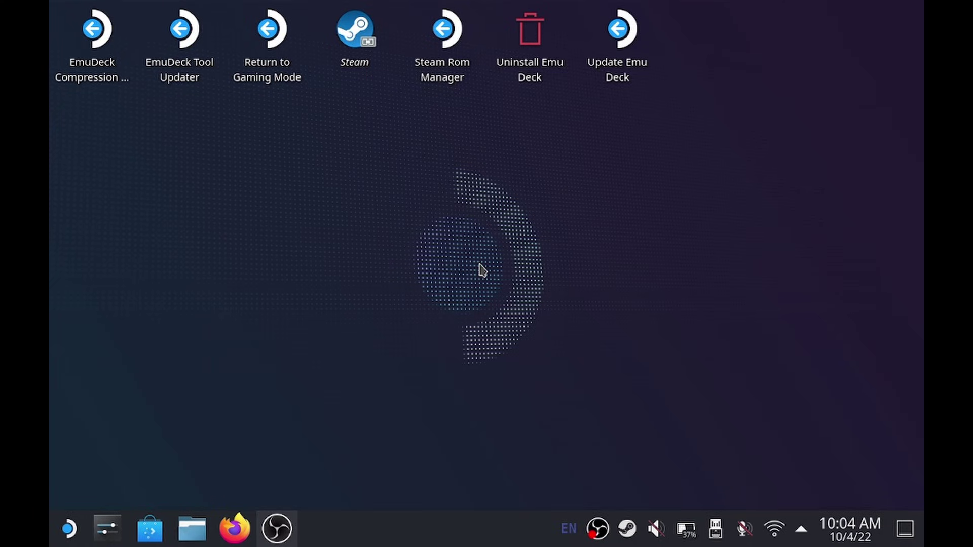
Open the Emulation folder on the primary removable drive in the Dolphin file manager.
click(191, 530)
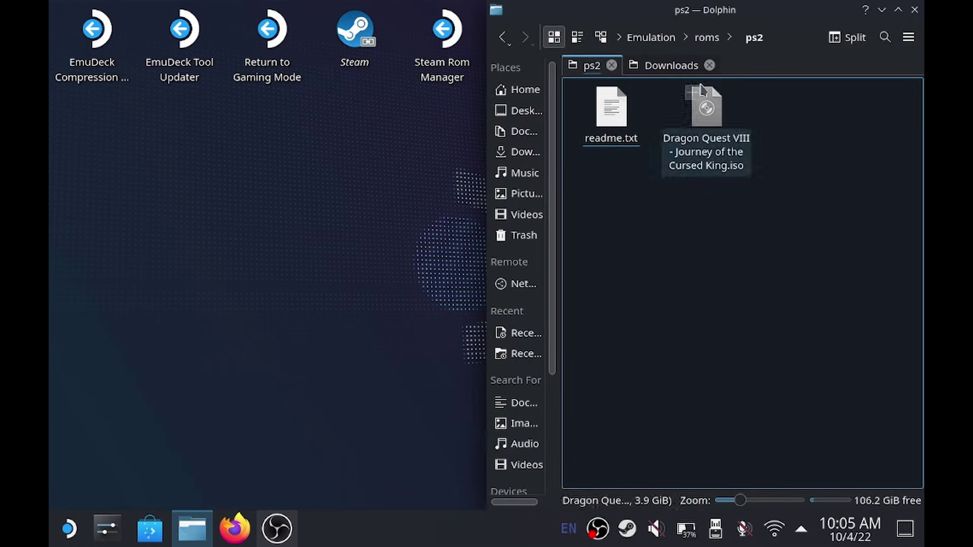
click(650, 40)
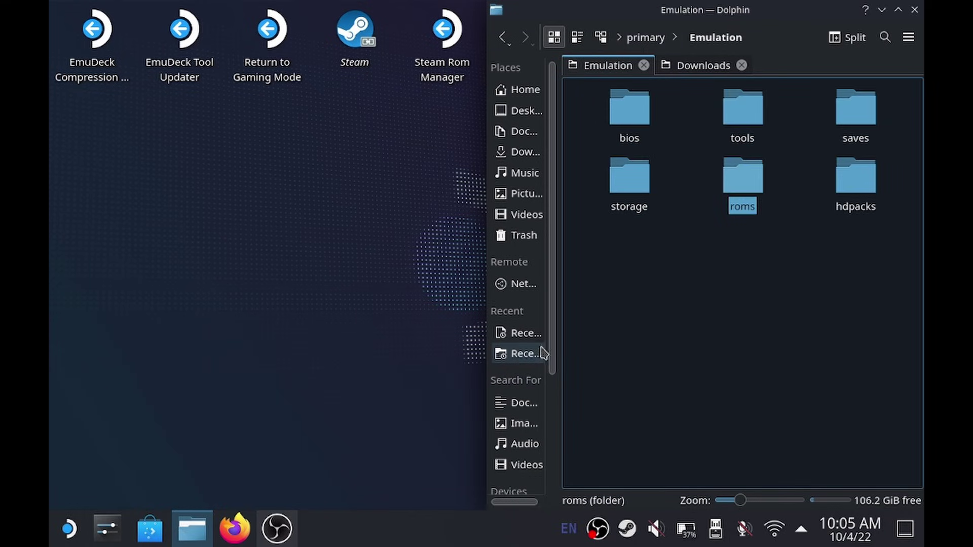
drag(551, 354, 551, 474)
click(517, 484)
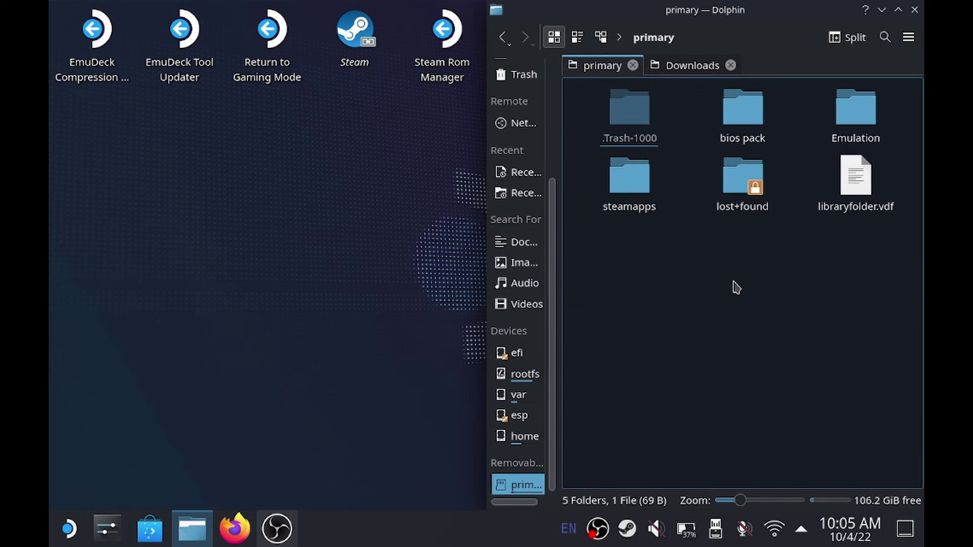
click(844, 107)
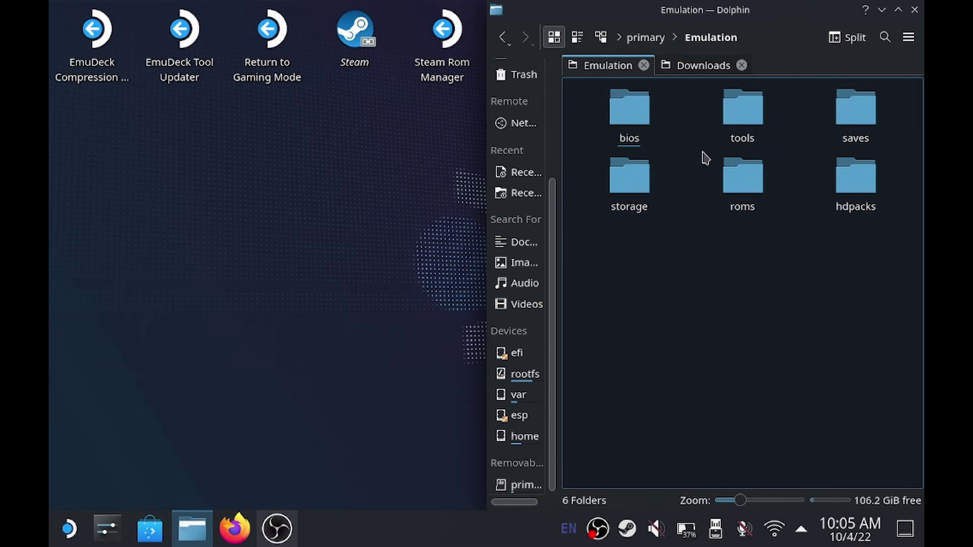
Examine the contents of the bios and roms folders inside Emulation, including the per-console ROM folders, and return to Emulation.
click(629, 112)
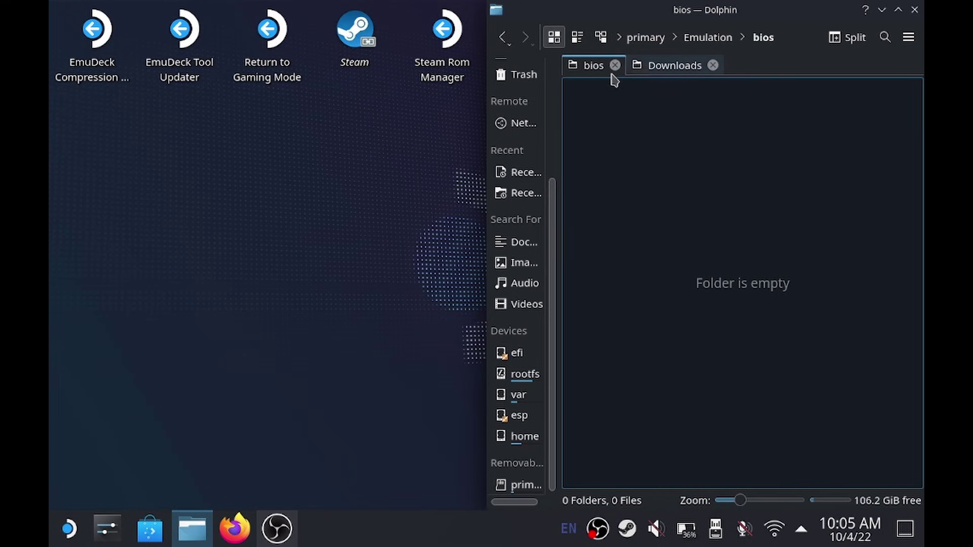
click(708, 45)
click(742, 170)
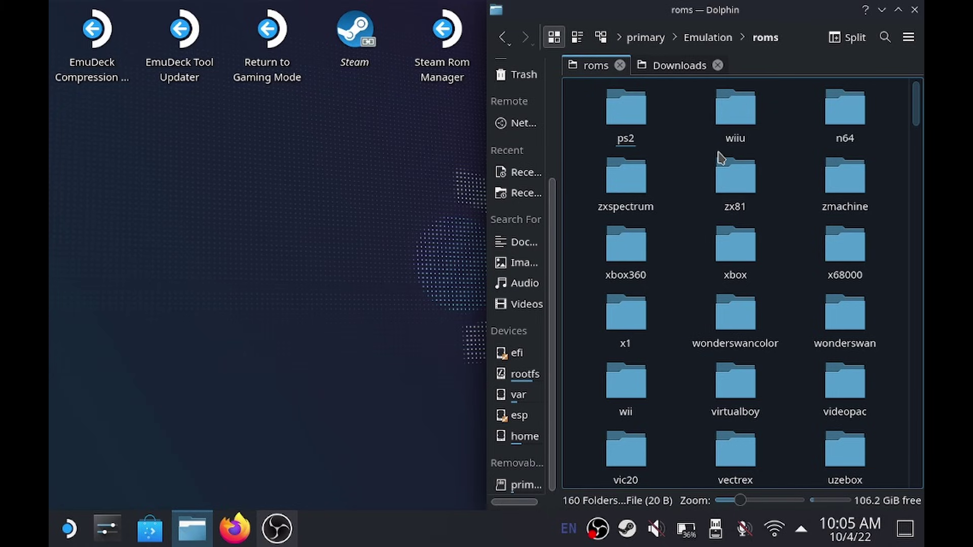
scroll(720, 157, down, 4)
scroll(724, 178, up, 4)
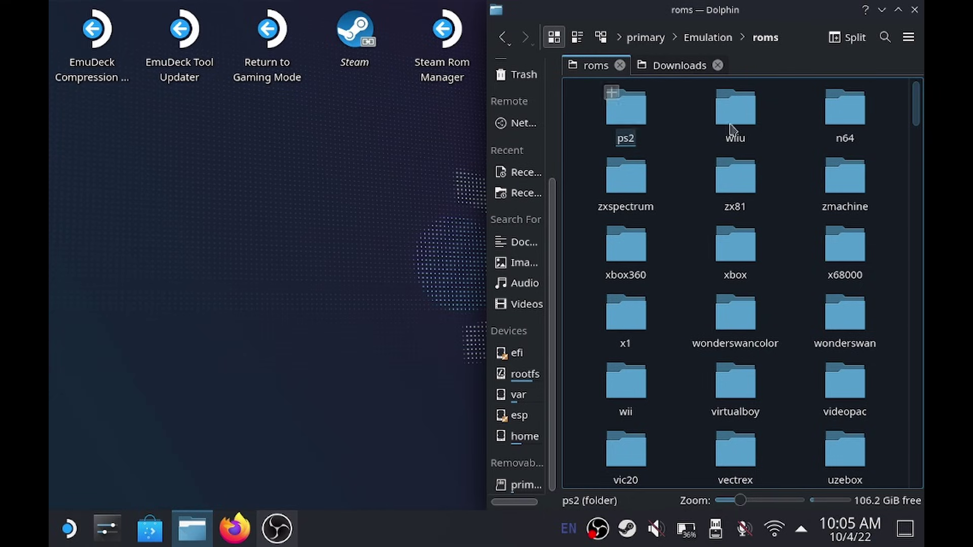
scroll(706, 300, down, 10)
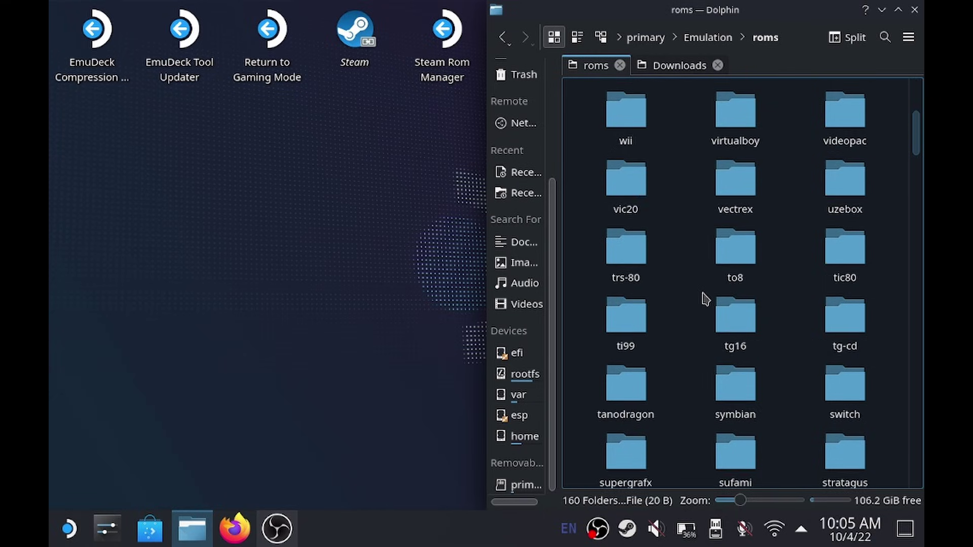
scroll(740, 283, up, 10)
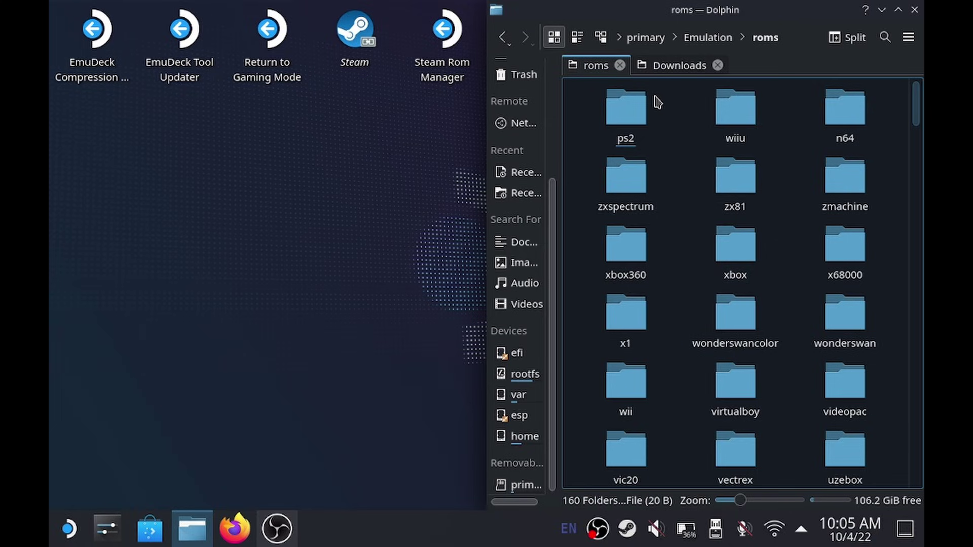
click(708, 38)
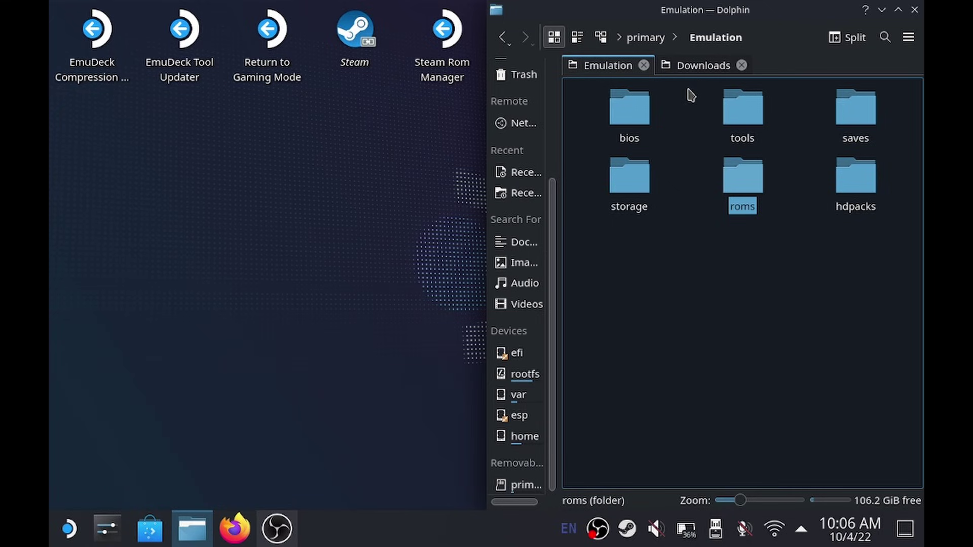
Open Emulation's bios folder as the destination and bring up Downloads, which holds the PS2 BIOS archive.
click(694, 71)
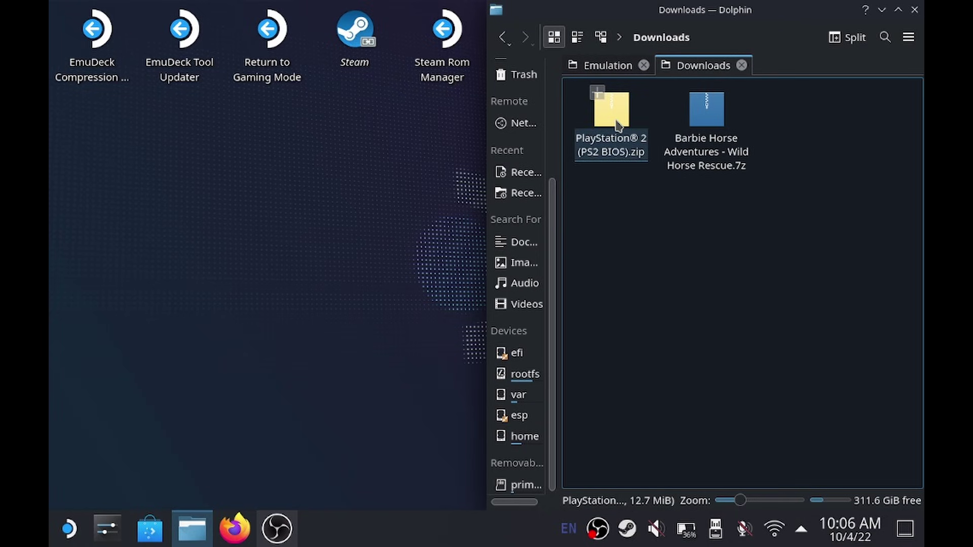
click(608, 71)
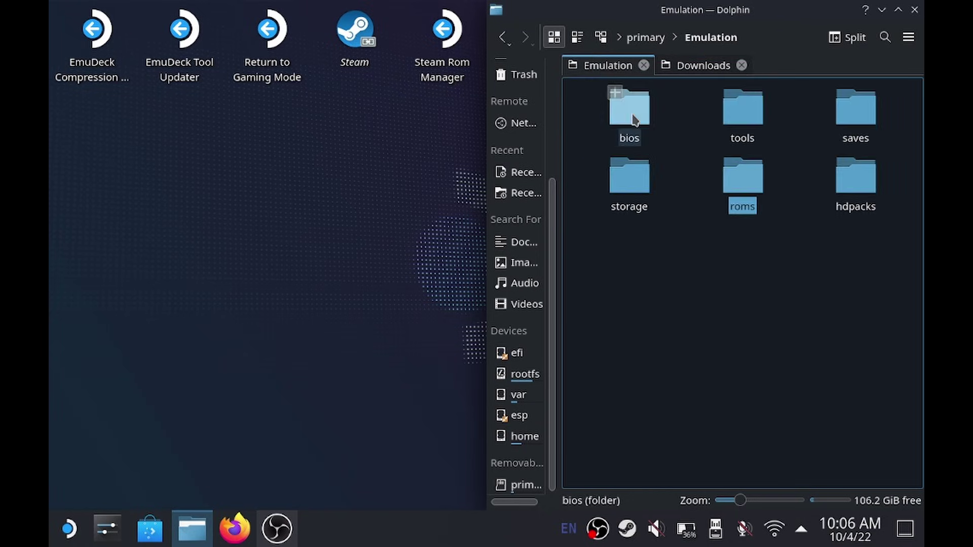
click(634, 115)
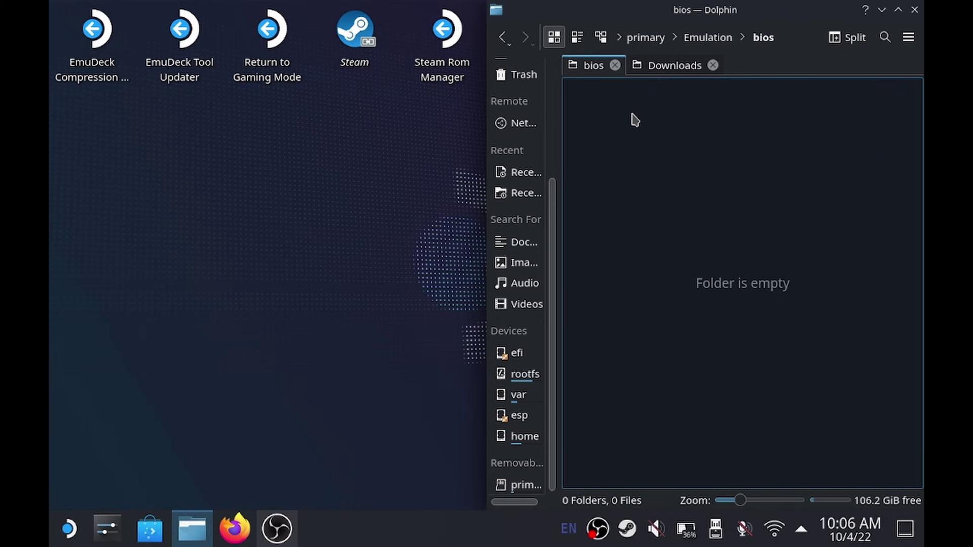
click(667, 69)
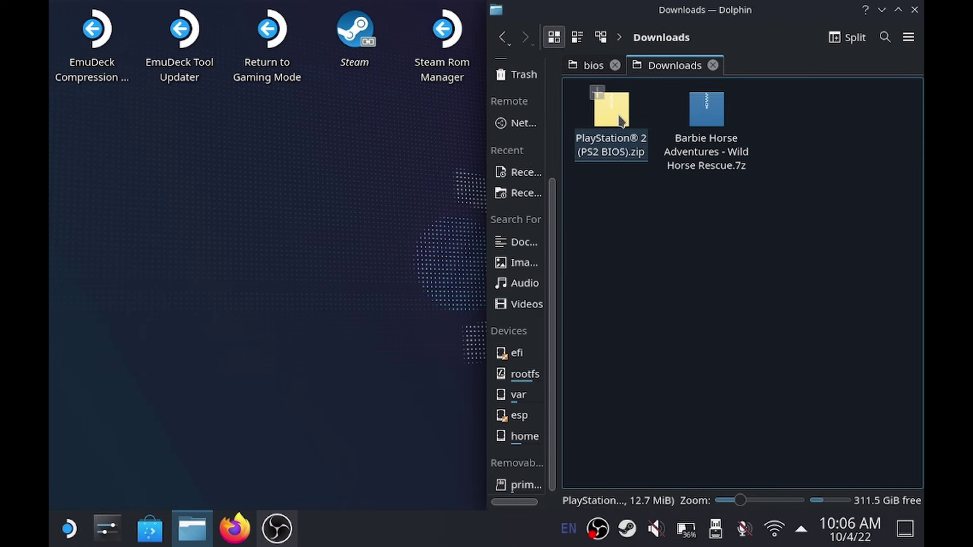
right_click(619, 117)
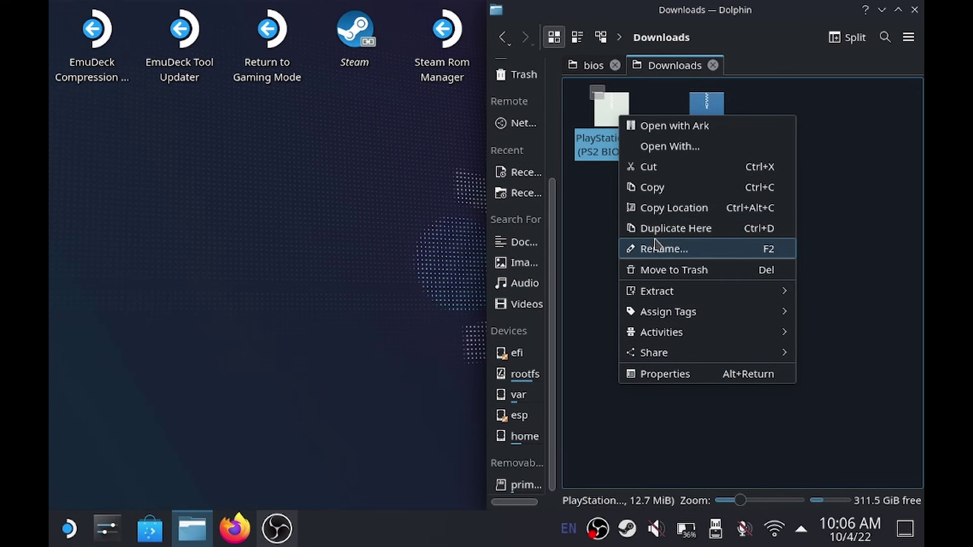
mouse_move(659, 293)
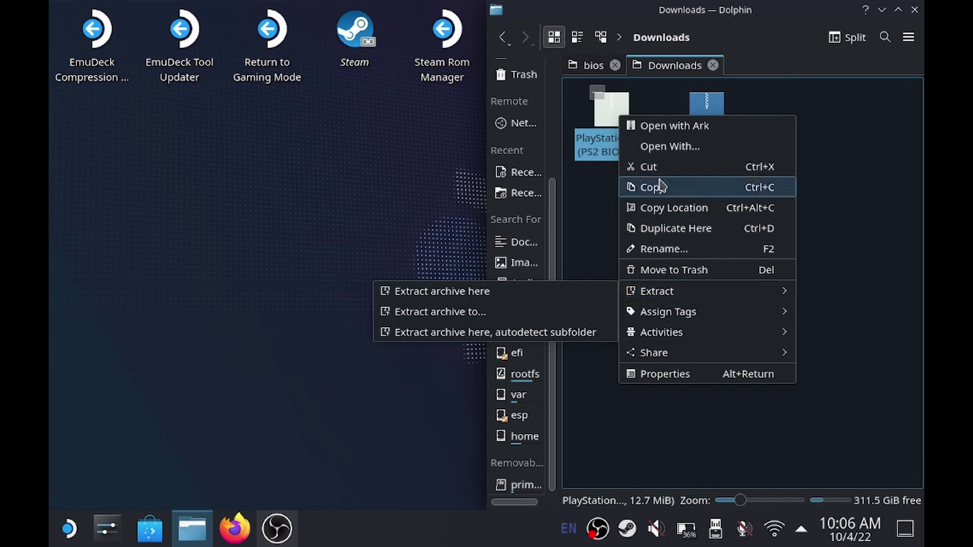
click(613, 109)
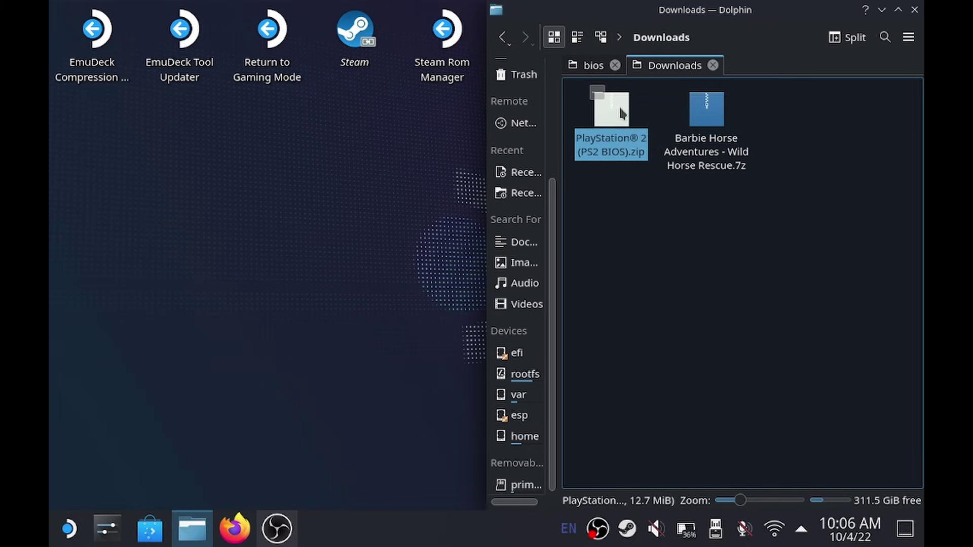
Extract PlayStation® 2 (PS2 BIOS).zip from Downloads directly into the bios folder and show that folder.
drag(616, 108, 592, 71)
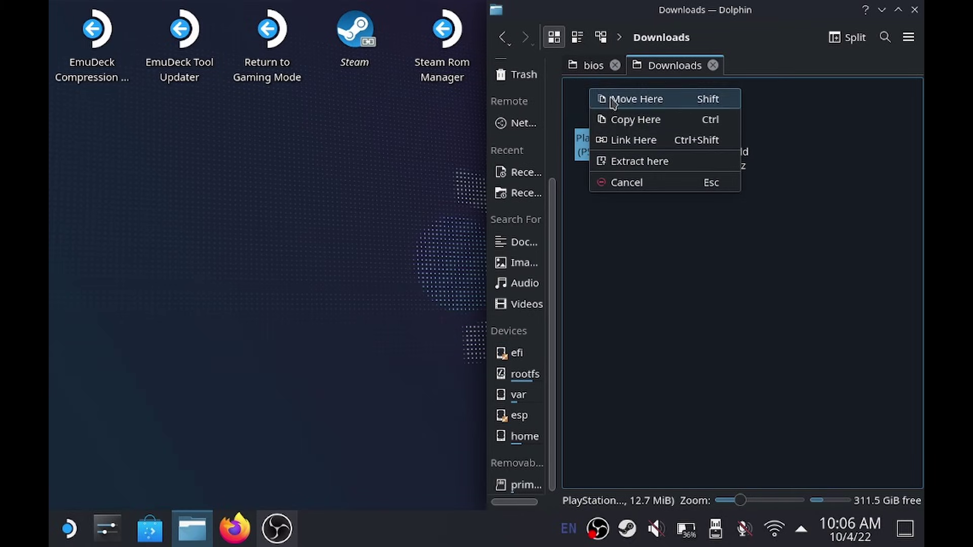
click(630, 163)
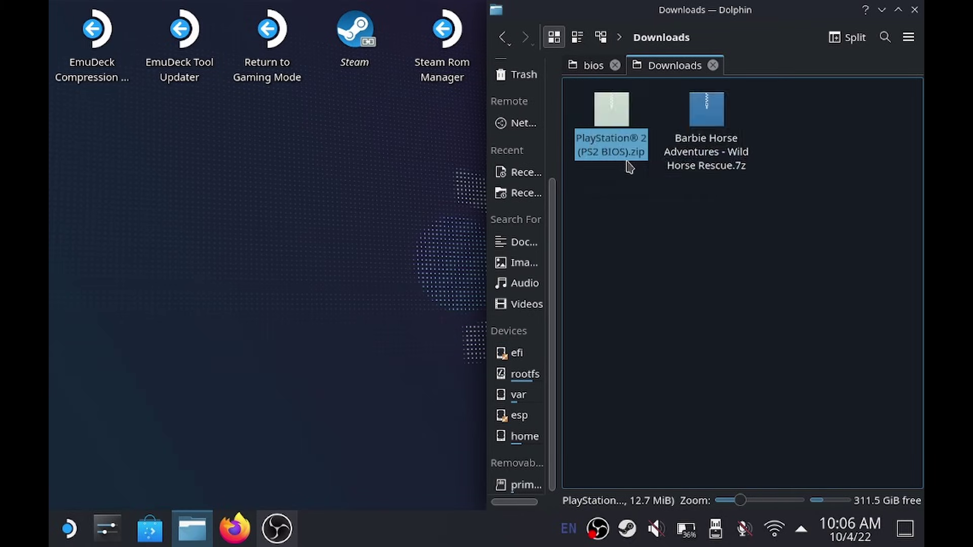
click(593, 66)
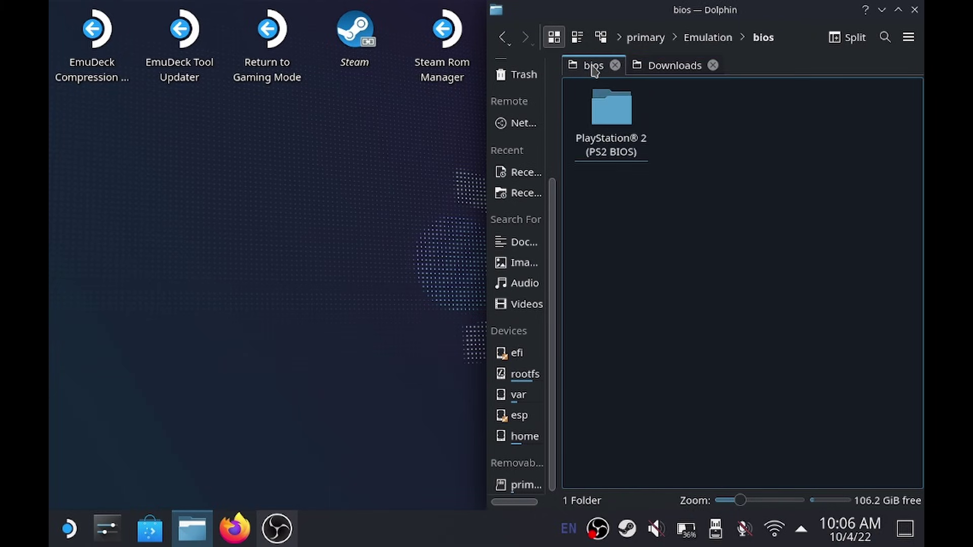
Move all files from the extracted PlayStation® 2 (PS2 BIOS) folder up into the bios folder and open bios.
click(616, 121)
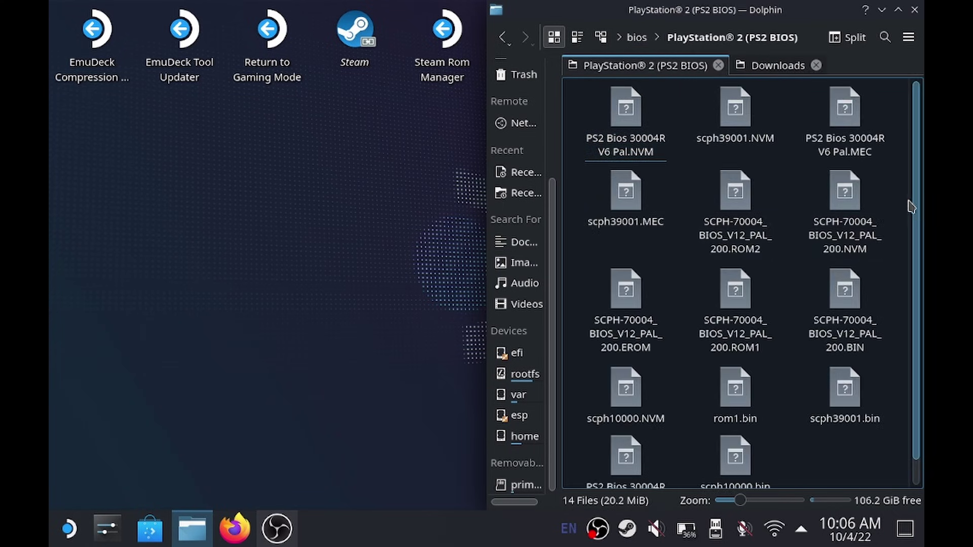
scroll(918, 224, down, 1)
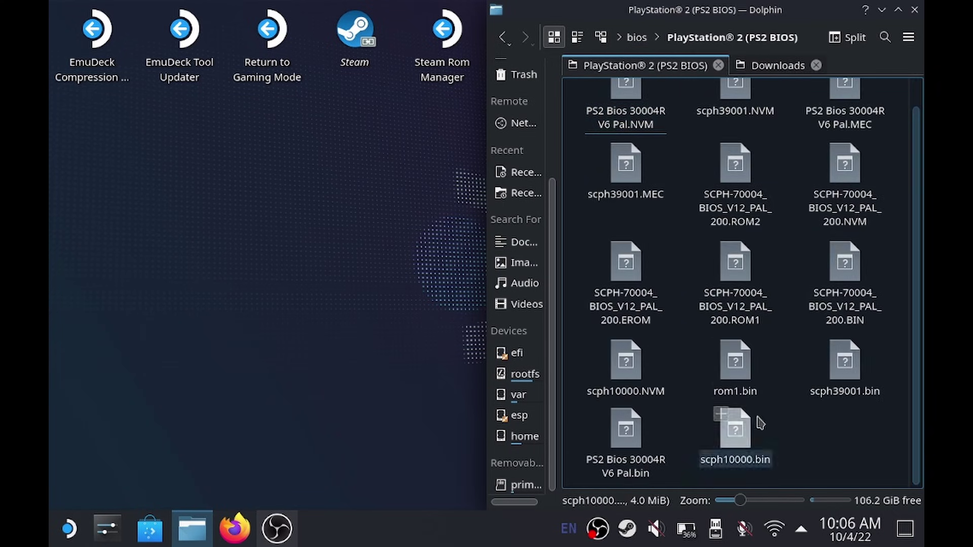
scroll(914, 414, up, 1)
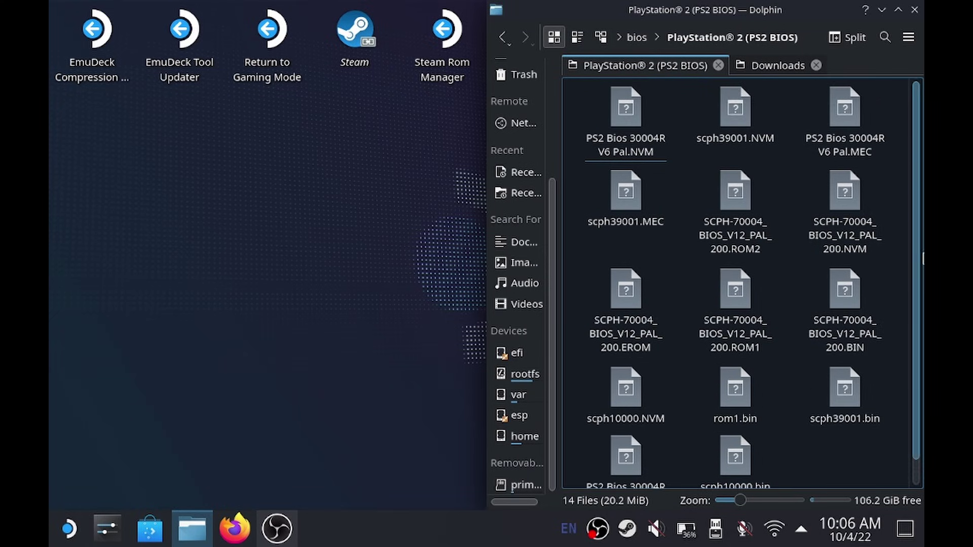
drag(590, 100, 873, 456)
drag(632, 118, 639, 41)
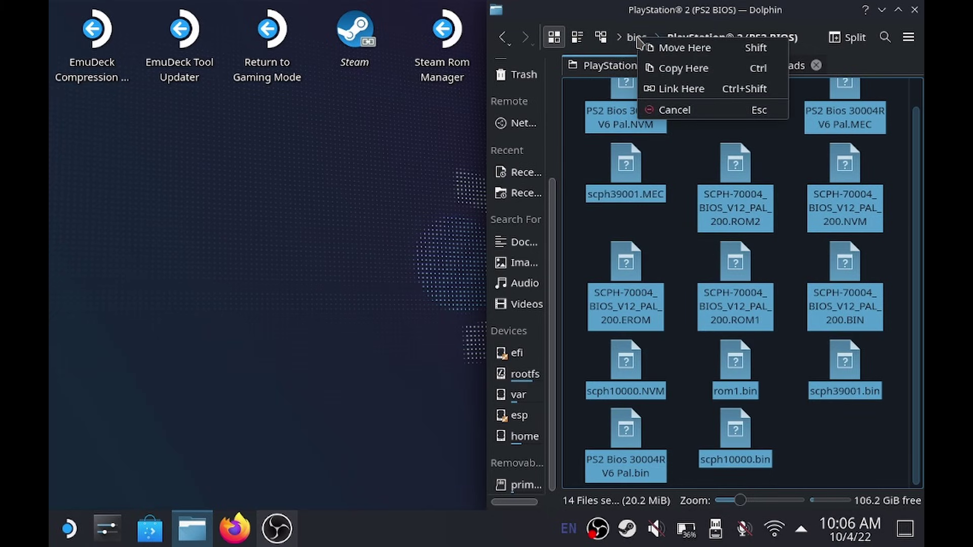
click(670, 50)
click(646, 42)
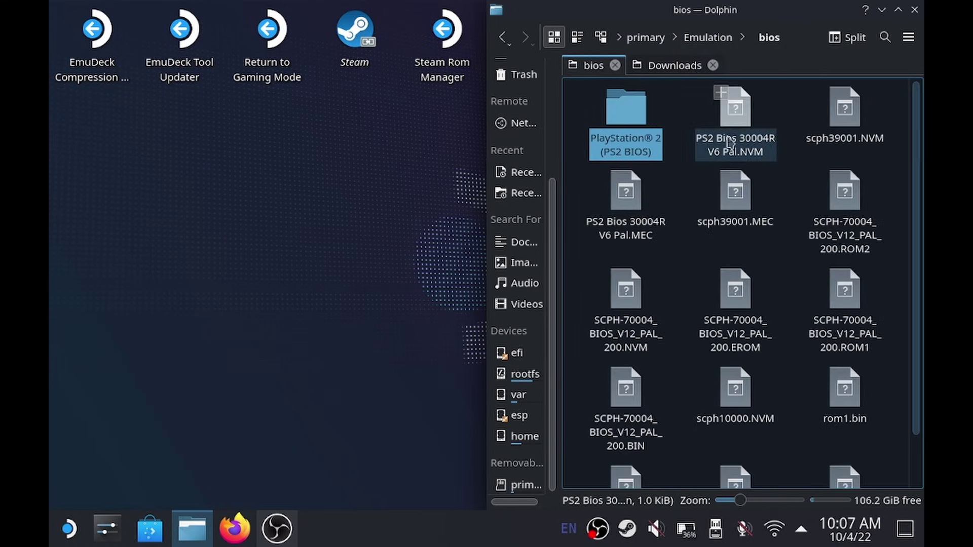
Check the PlayStation® 2 (PS2 BIOS) subfolder and look over all the BIOS files in the bios folder.
ctrl+click(645, 120)
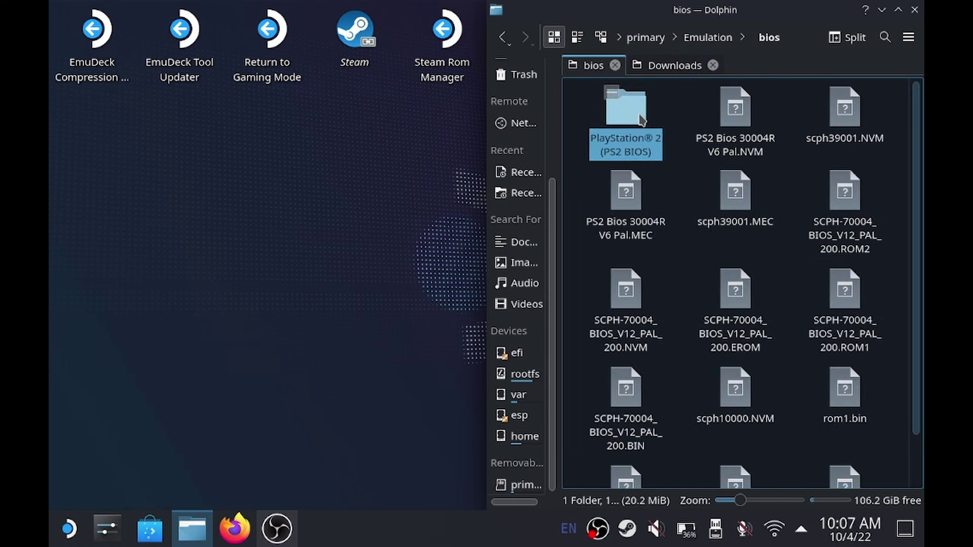
double_click(645, 120)
click(643, 39)
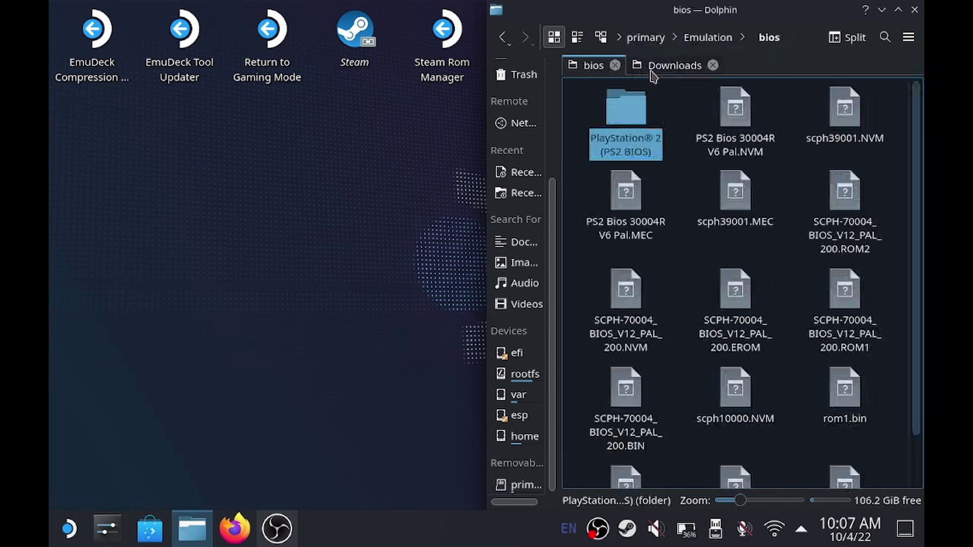
scroll(920, 207, down, 1)
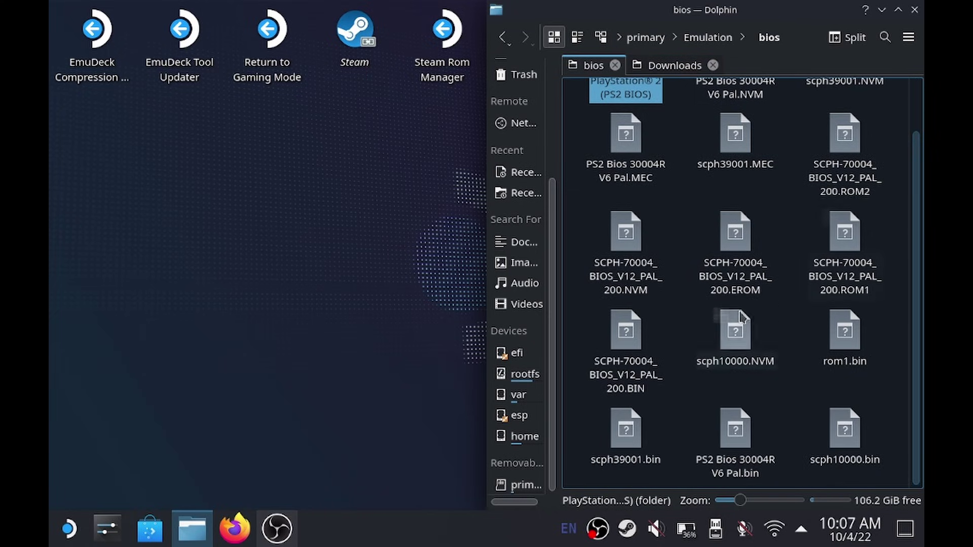
scroll(918, 211, up, 1)
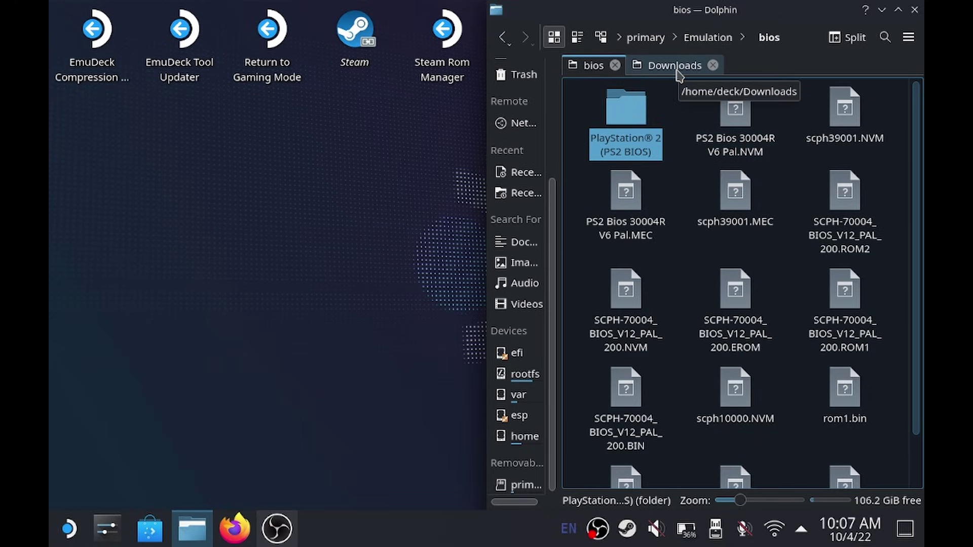
Open the ps2 folder inside Emulation's roms folder as the destination for PS2 games.
click(690, 38)
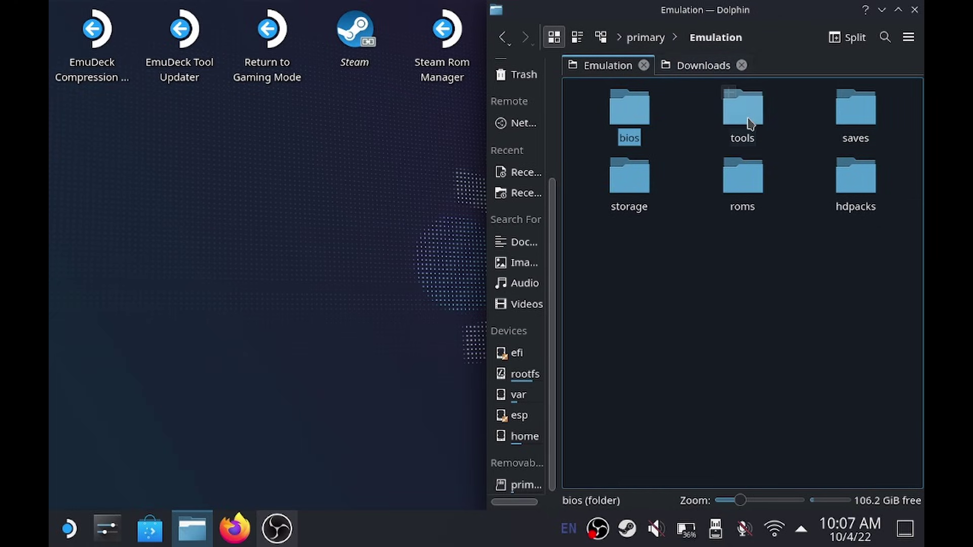
click(741, 178)
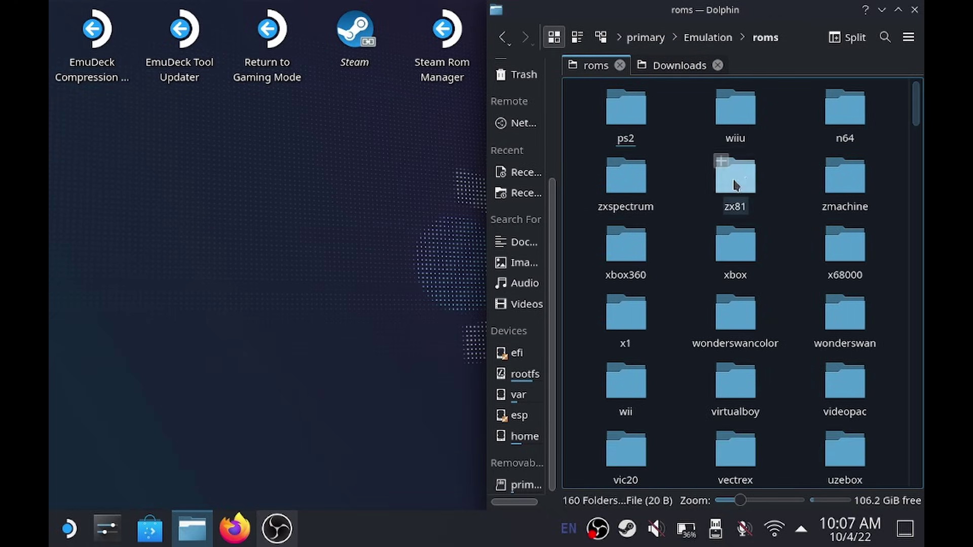
click(635, 114)
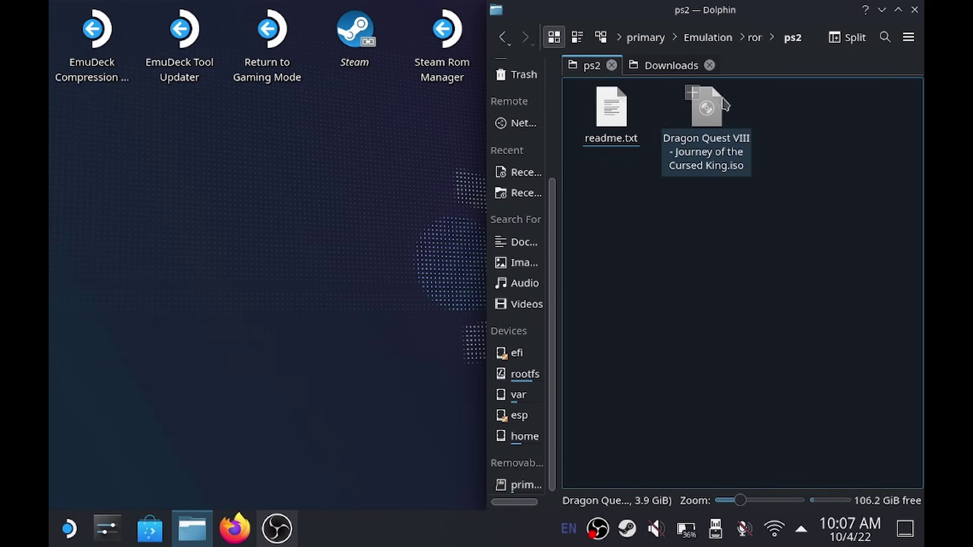
Extract Barbie Horse Adventures - Wild Horse Rescue.7z in place within the Downloads folder.
click(661, 66)
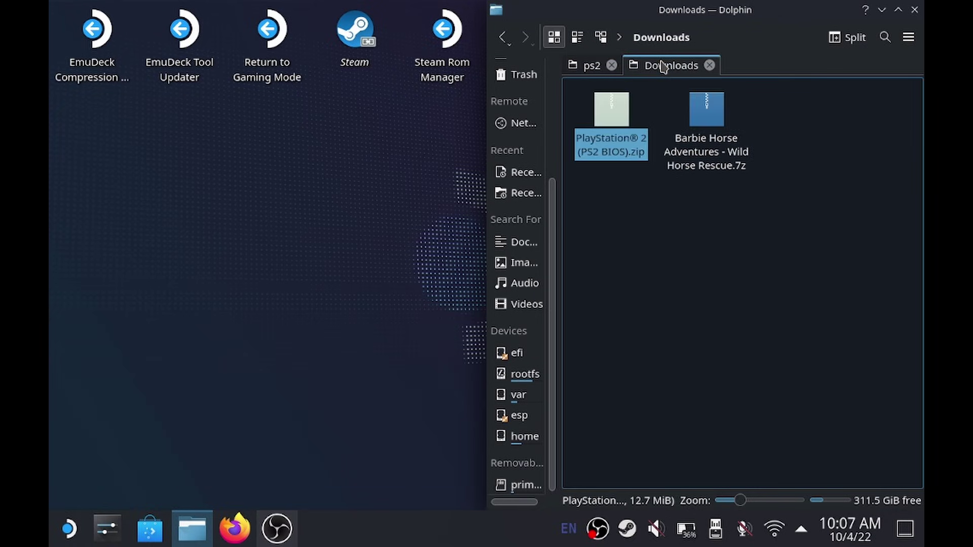
right_click(703, 122)
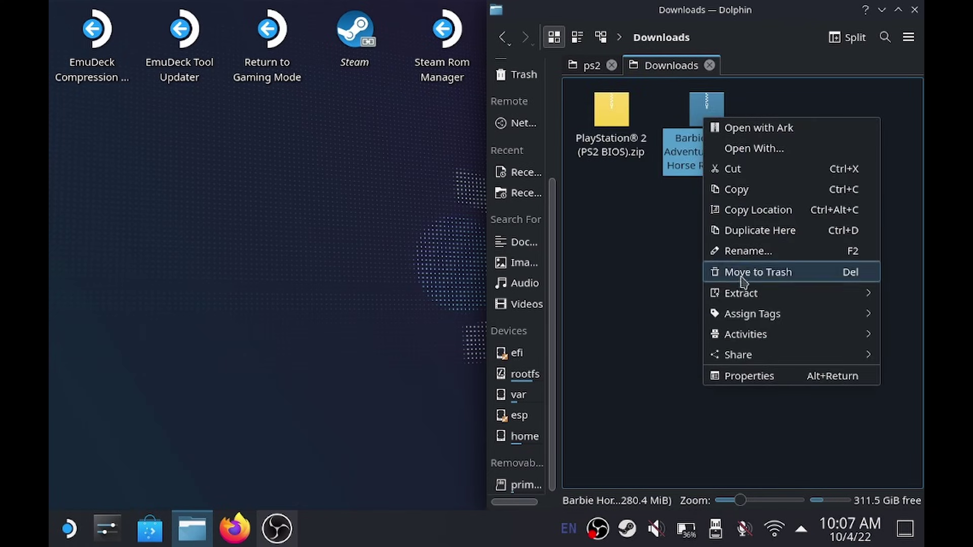
mouse_move(754, 302)
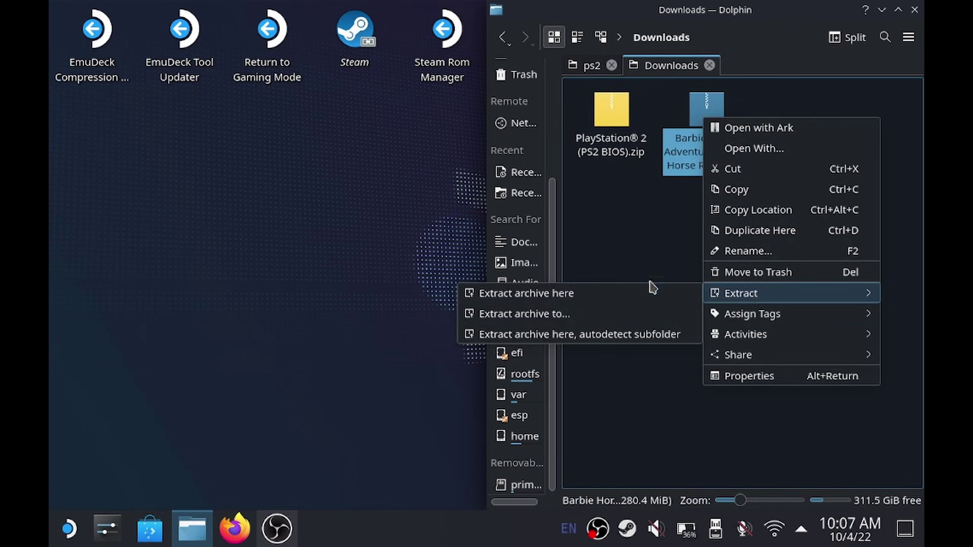
click(638, 297)
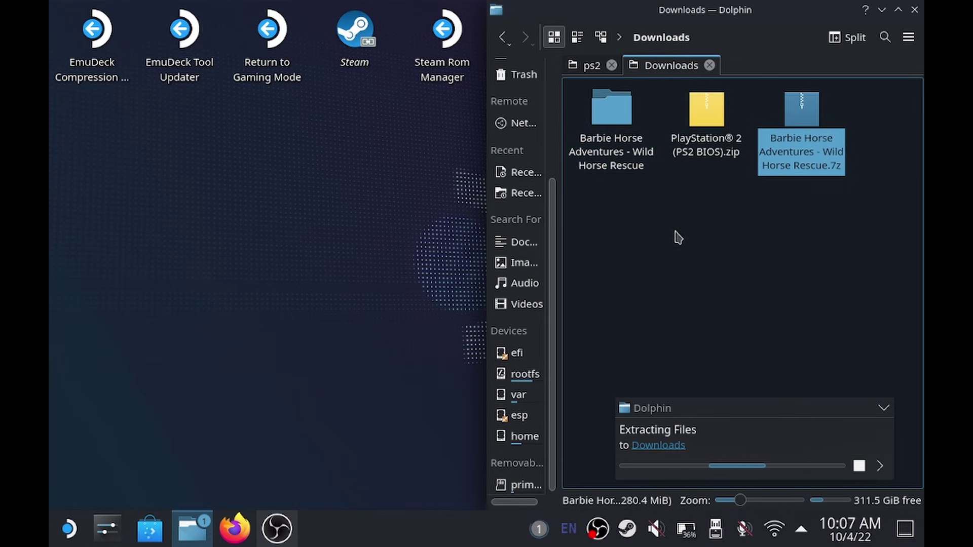
click(658, 212)
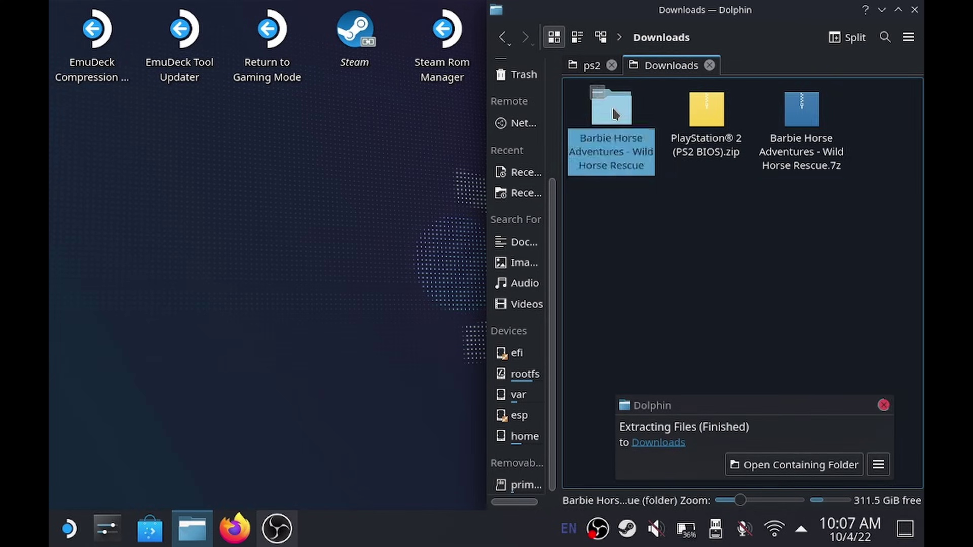
Move the extracted Barbie Horse Adventures - Wild Horse Rescue .cue and .bin files into the ps2 ROM folder and close the file manager.
double_click(612, 135)
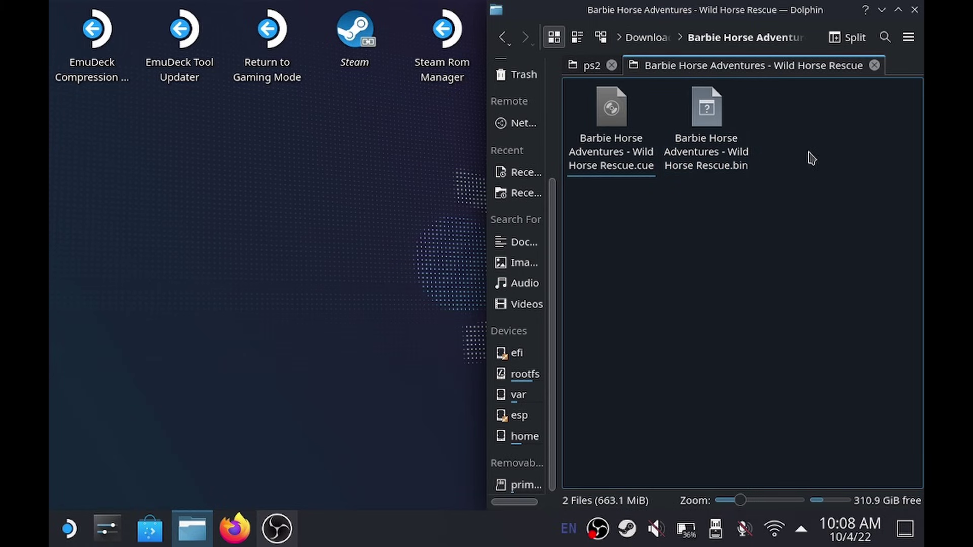
drag(812, 121, 590, 90)
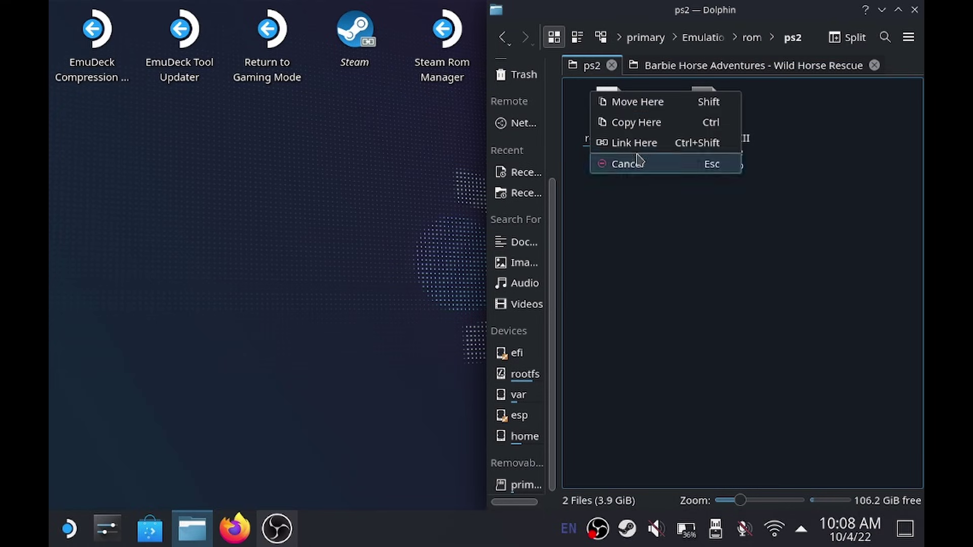
click(647, 105)
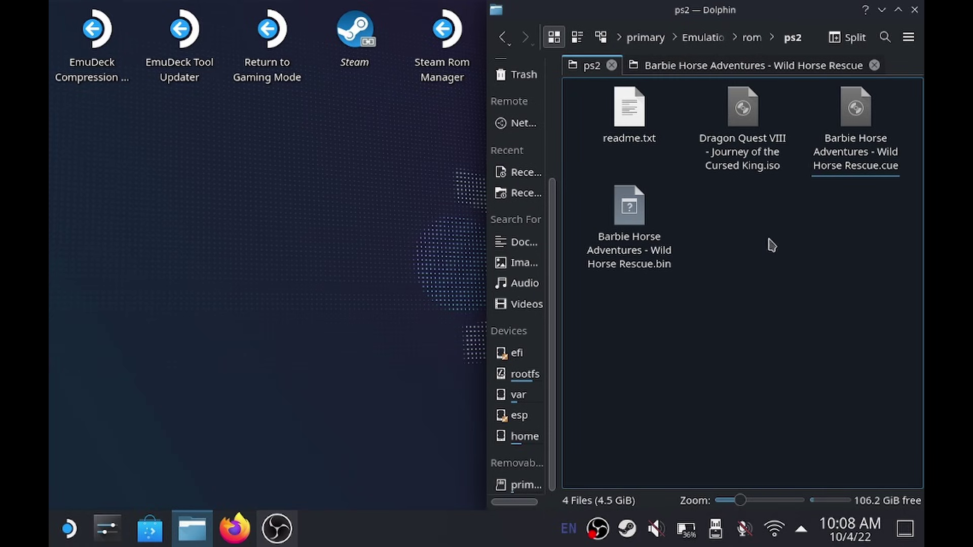
click(915, 9)
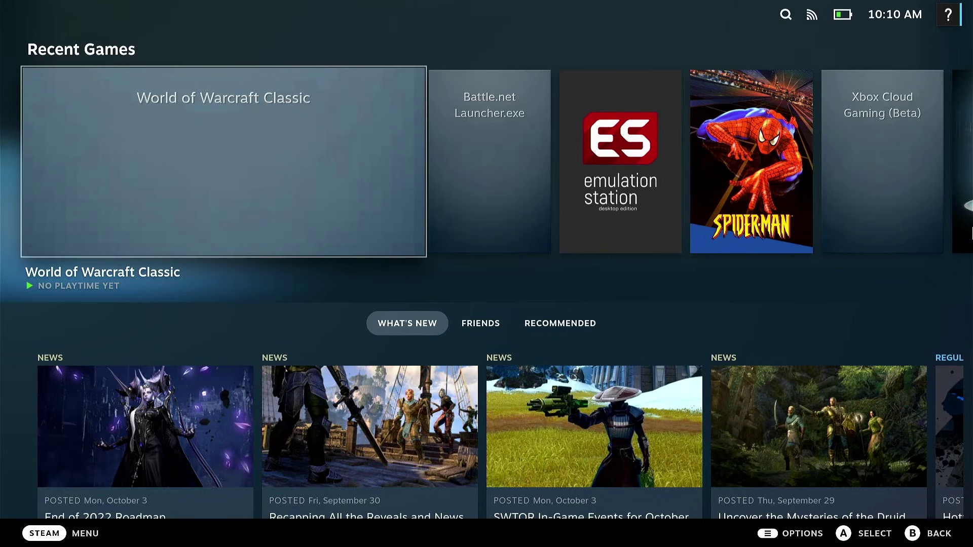
Switch to EmulationStation from Steam's recent games and launch Barbie Horse Adventures - Wild Horse Rescue from its PlayStation 2 games.
key(Right)
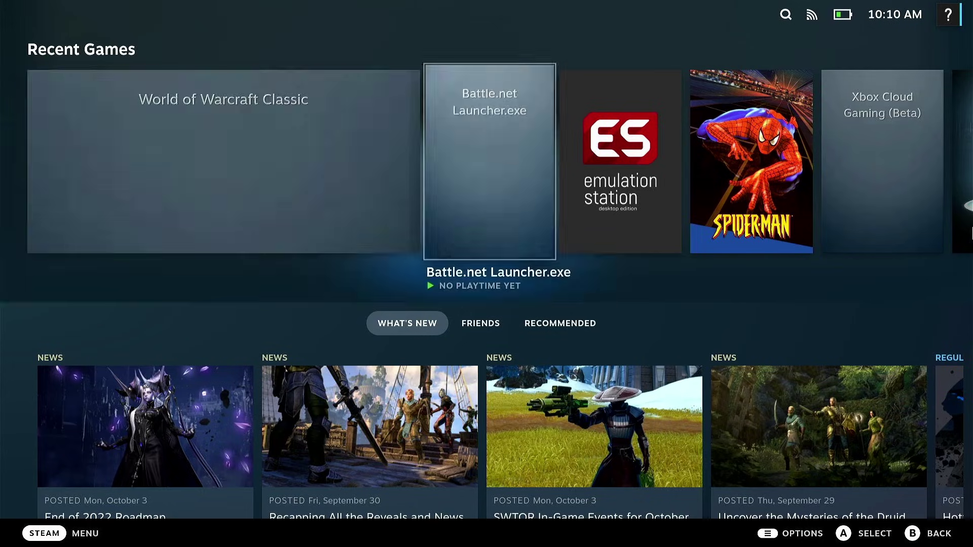
key(Right)
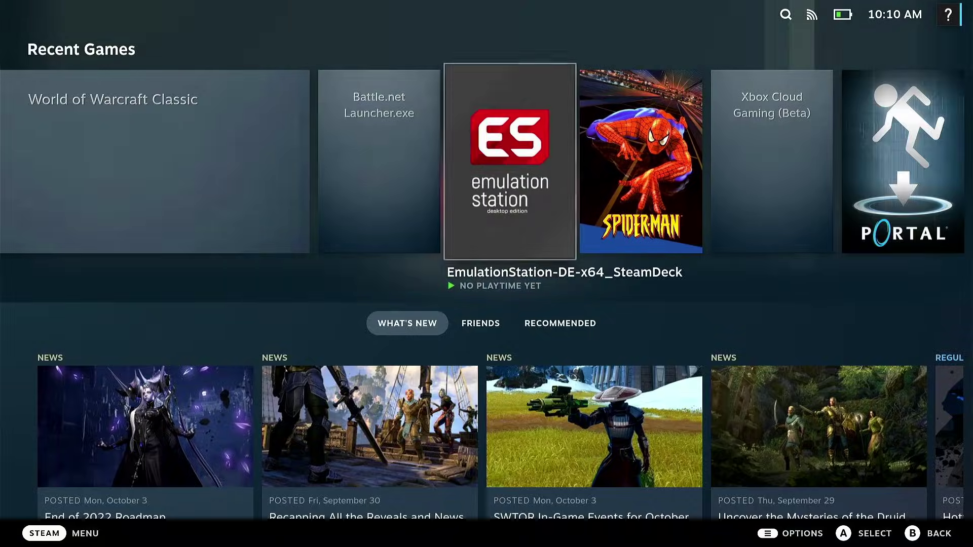
key(Return)
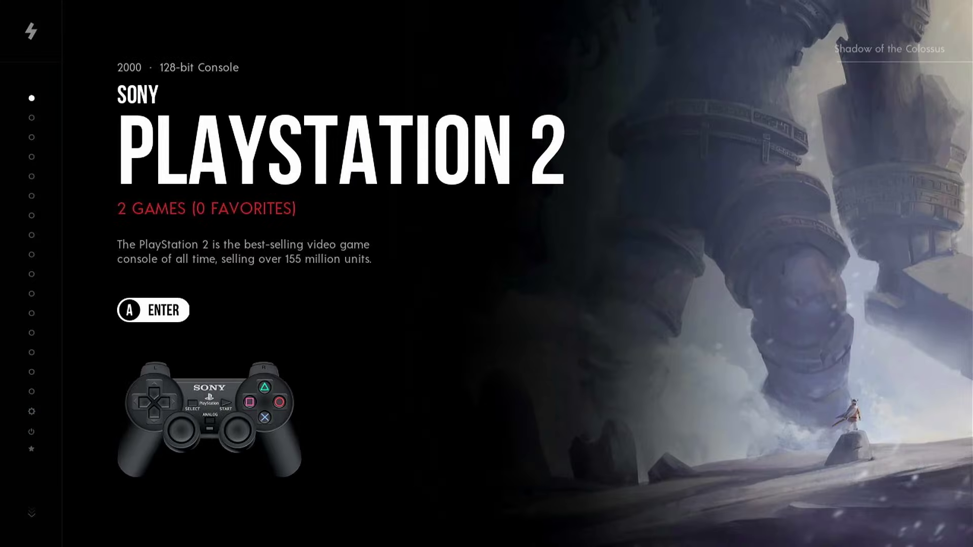
key(Return)
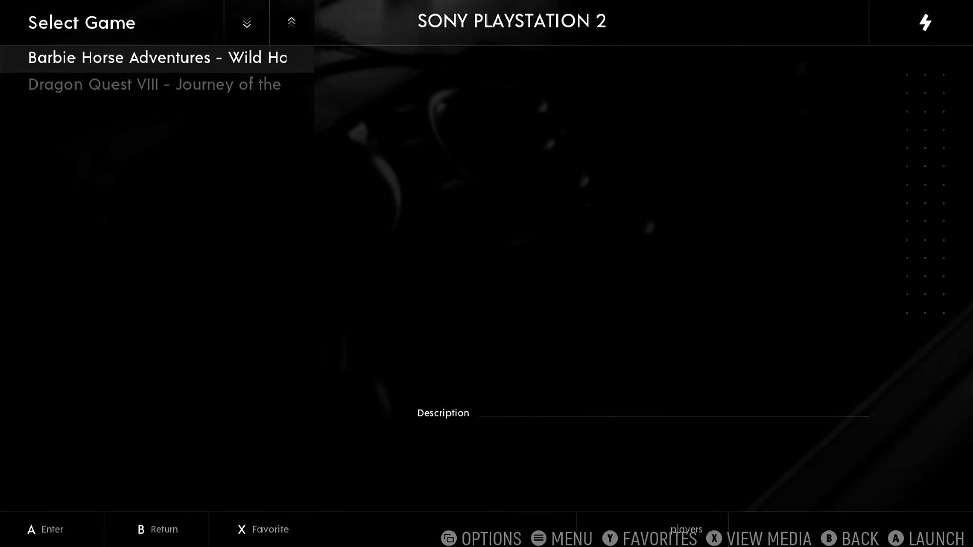
key(Return)
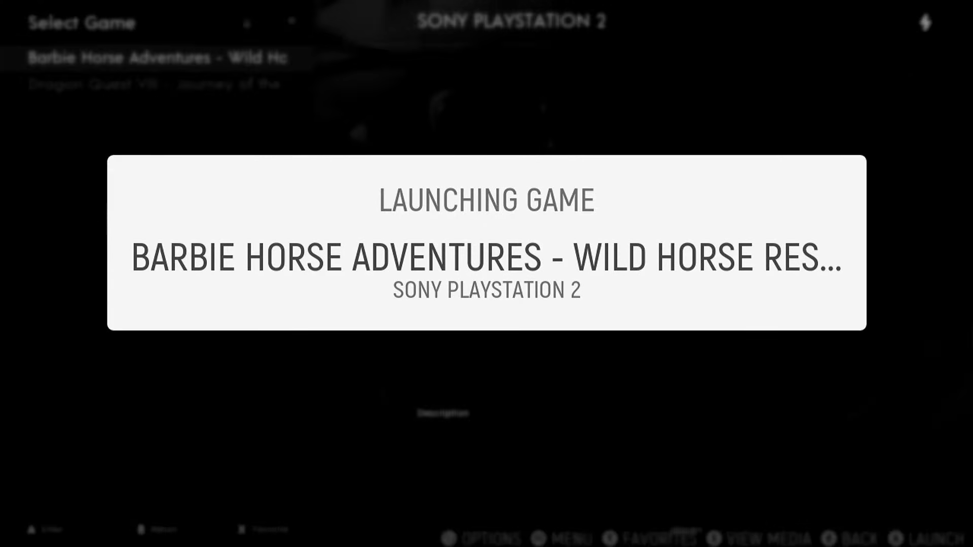